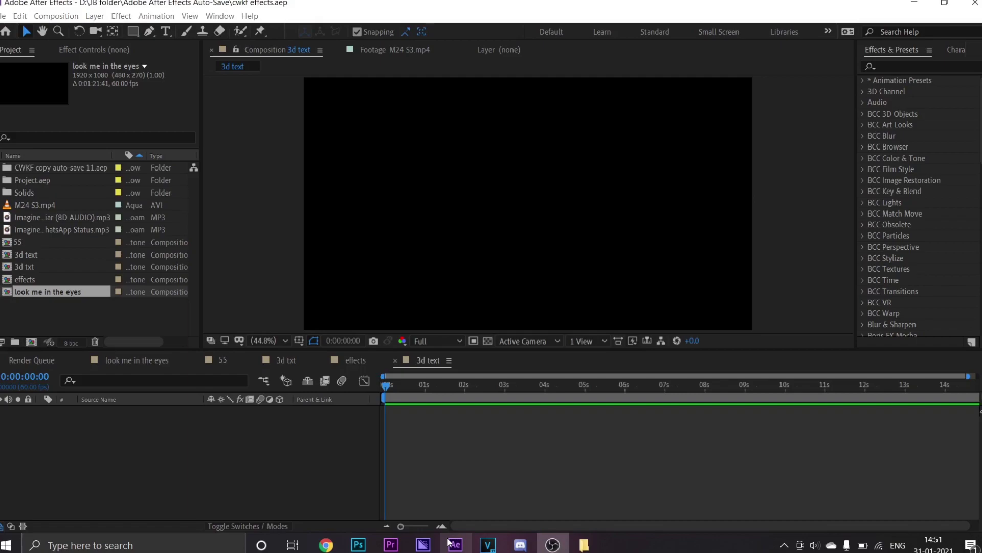
Step: Add a new text layer reading "looks" to the 3d text composition
click(453, 543)
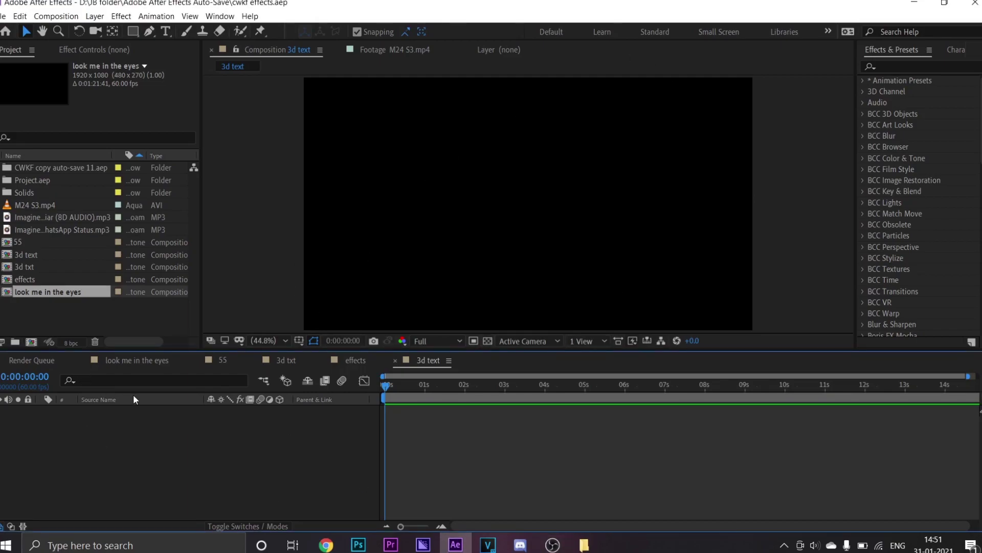
right_click(210, 434)
mouse_move(351, 313)
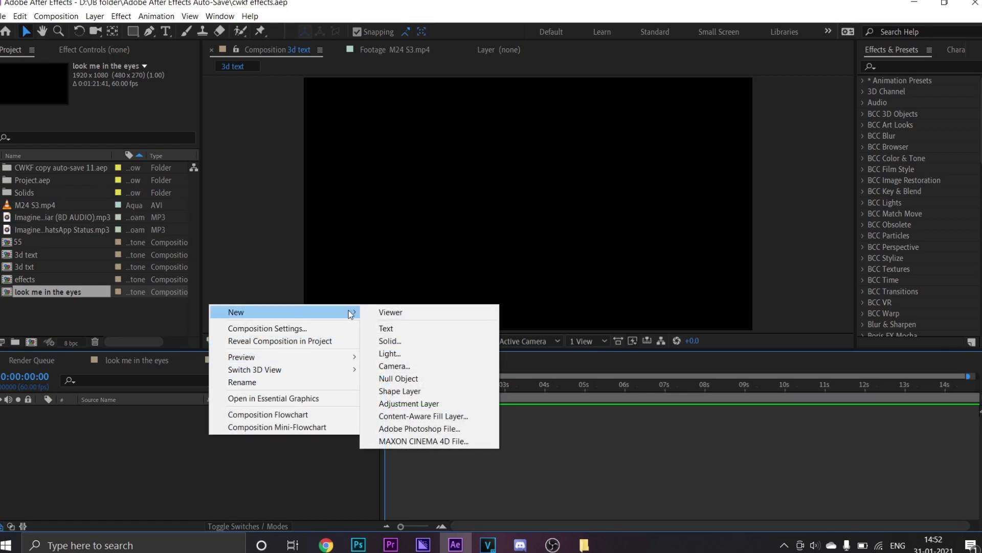
click(423, 330)
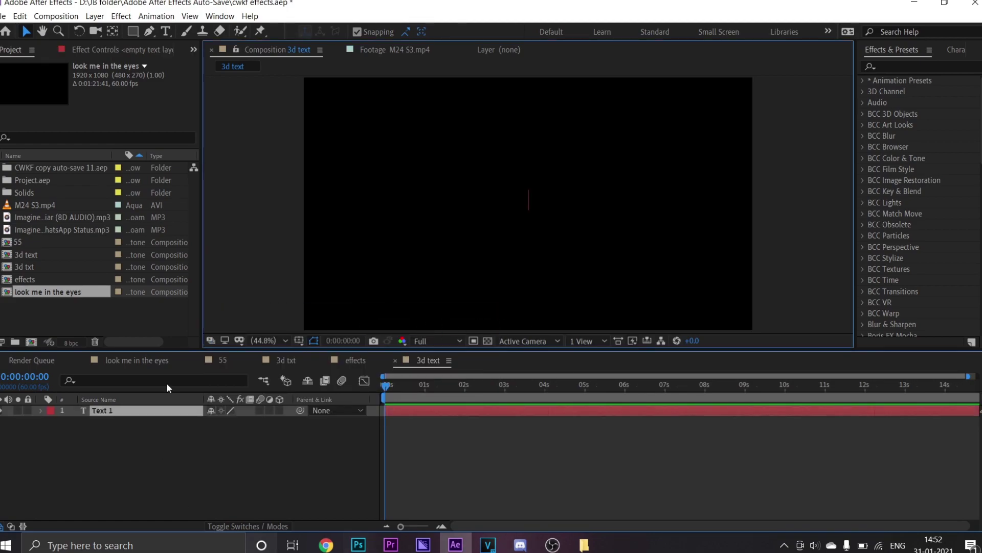
text(looks)
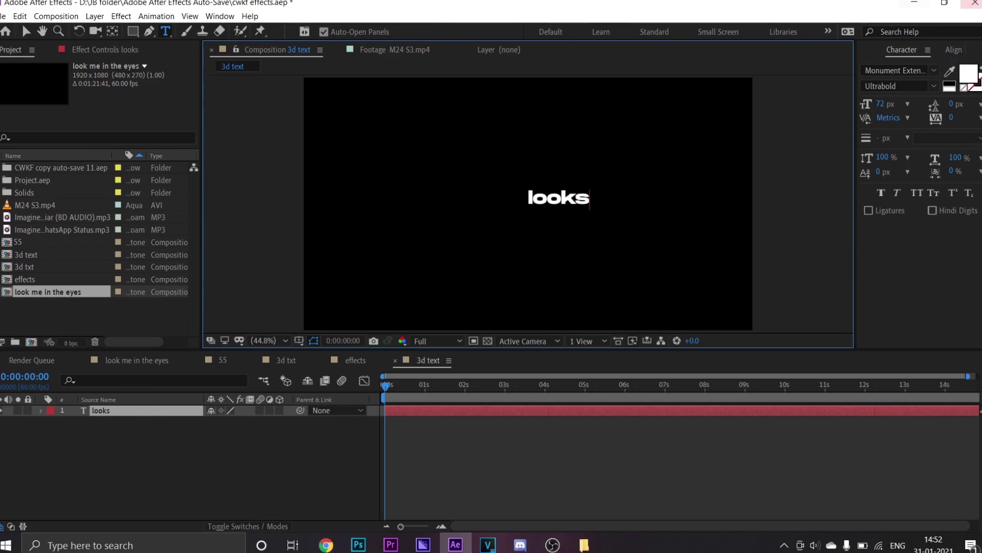
Step: Change the font of the whole text to Cocogoose Regular
key(ctrl+a)
click(896, 70)
text(coco)
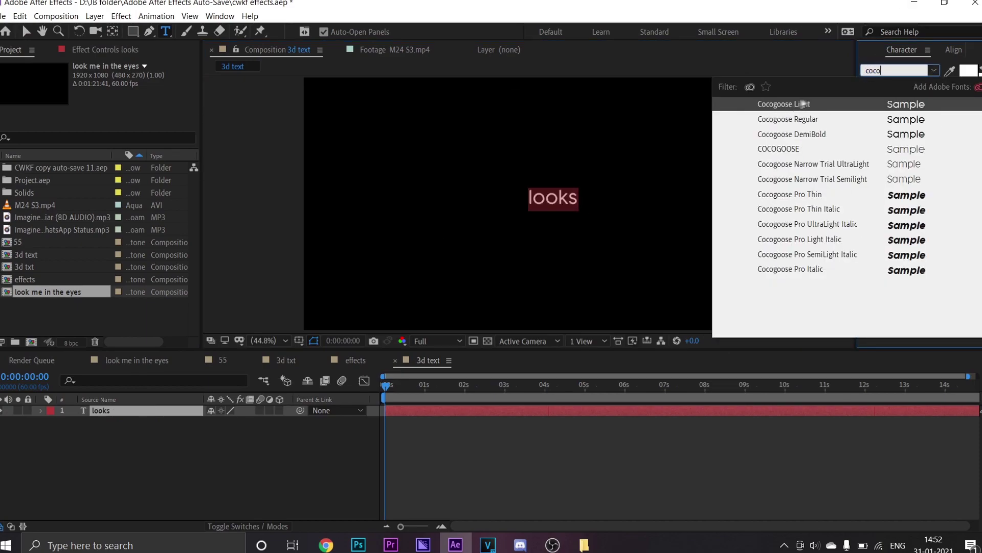
click(832, 125)
Step: Center the text layer horizontally and vertically in the composition
click(949, 51)
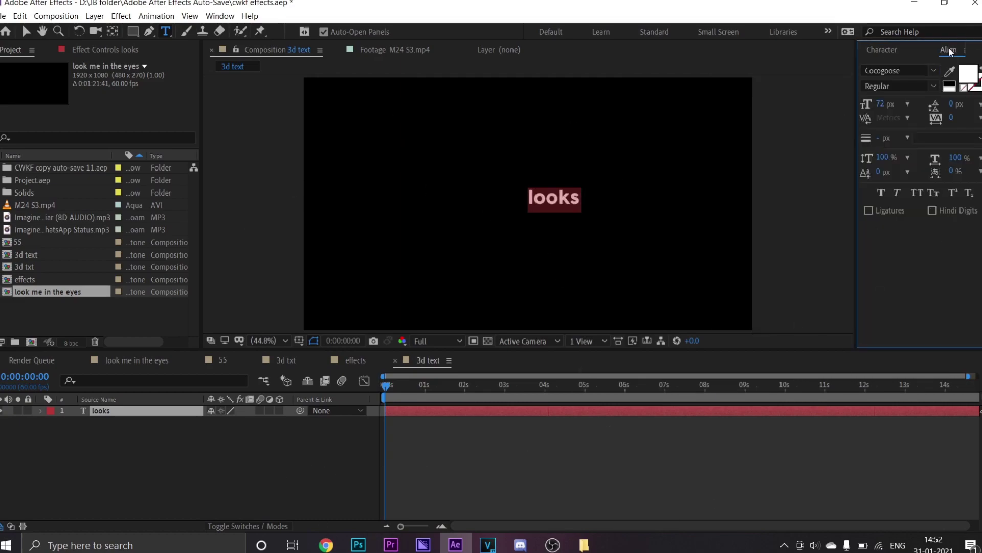
click(891, 82)
click(958, 82)
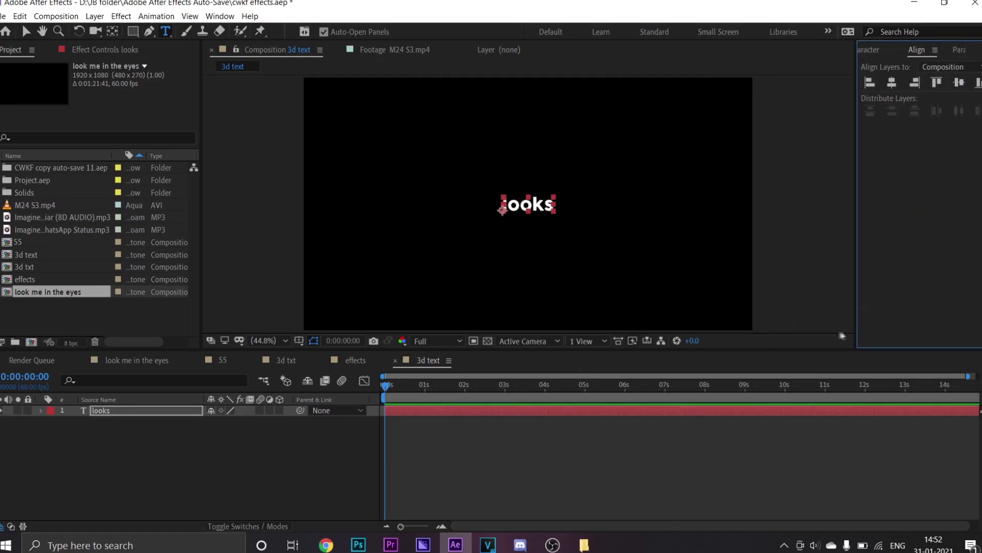
click(490, 474)
Step: Create a new solid layer named "3d element"
right_click(96, 428)
mouse_move(213, 304)
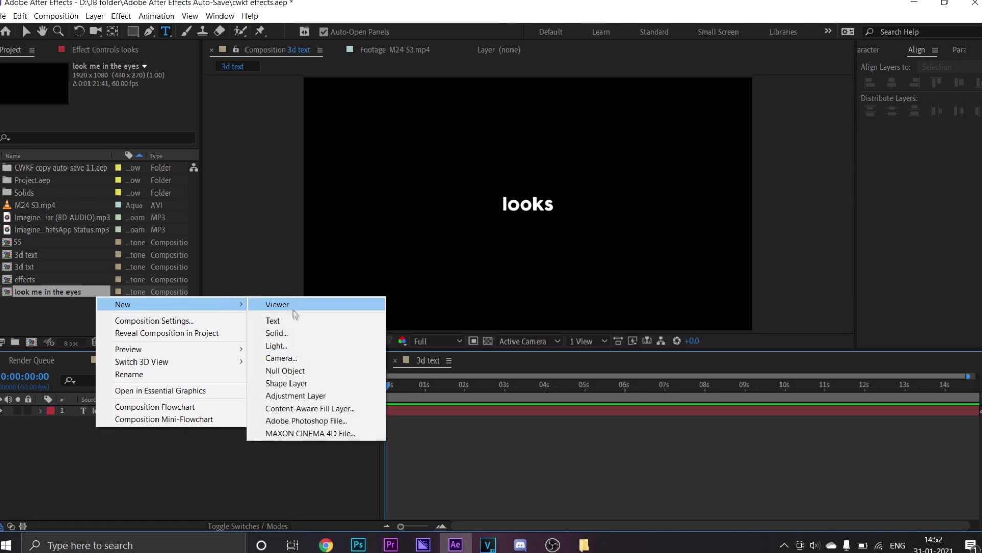
click(277, 333)
text(3d element)
key(Return)
Step: Find the Video Copilot Element effect and apply it to the 3d element solid
click(979, 50)
click(967, 66)
click(921, 64)
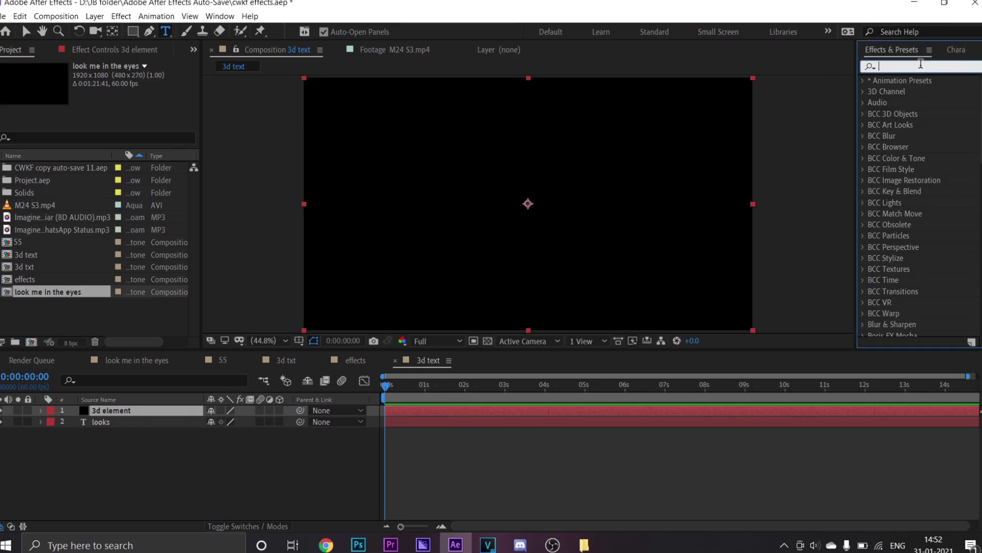
text(3d)
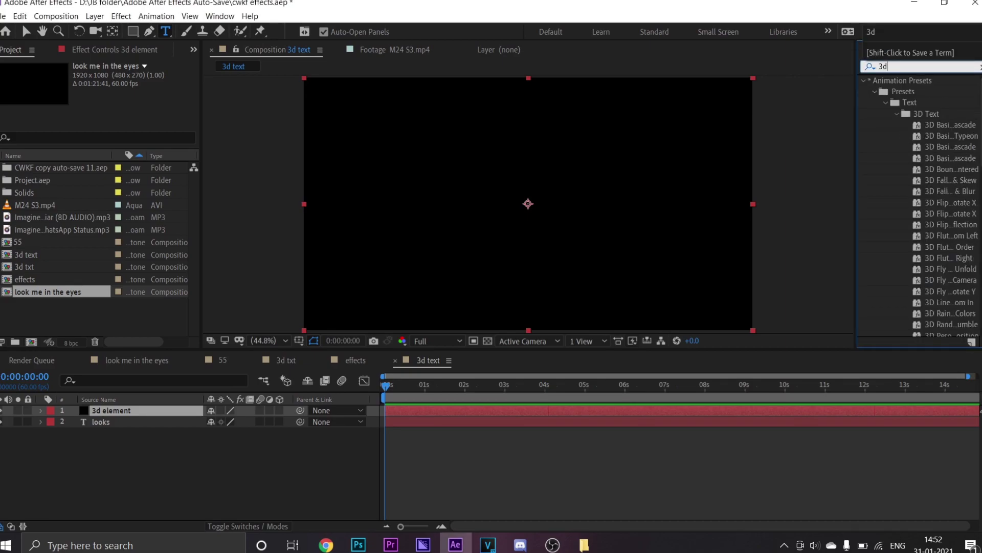
key(BackSpace)
key(BackSpace)
text(ele)
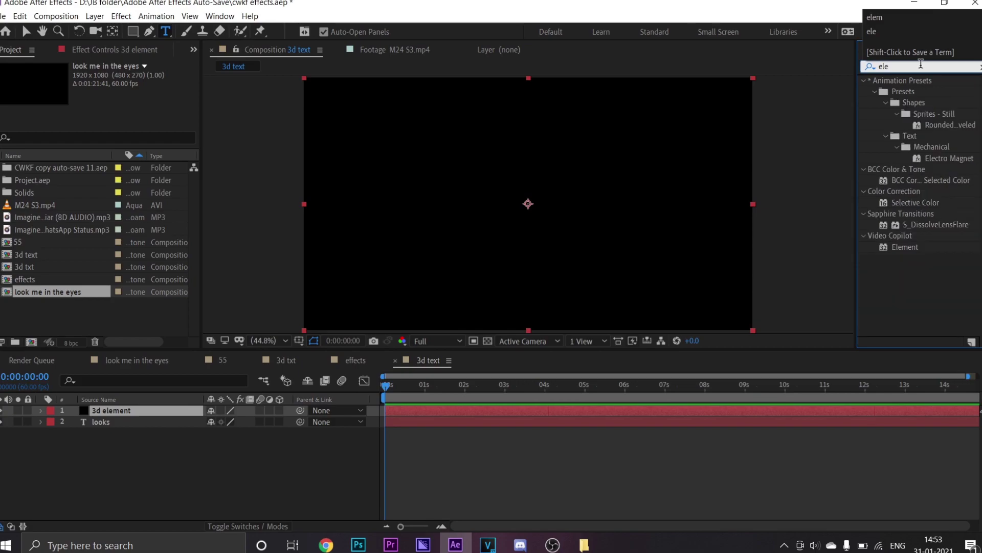
click(921, 249)
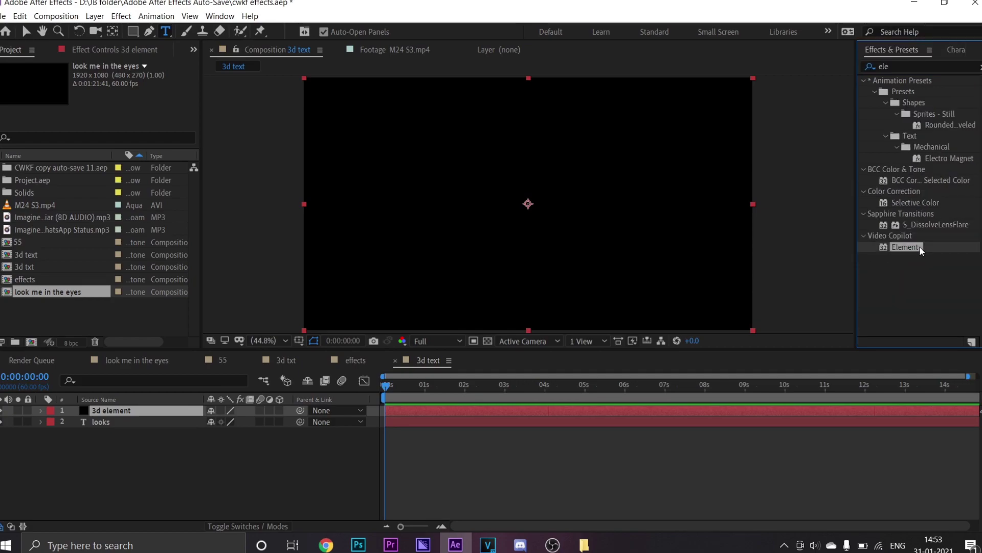
double_click(907, 248)
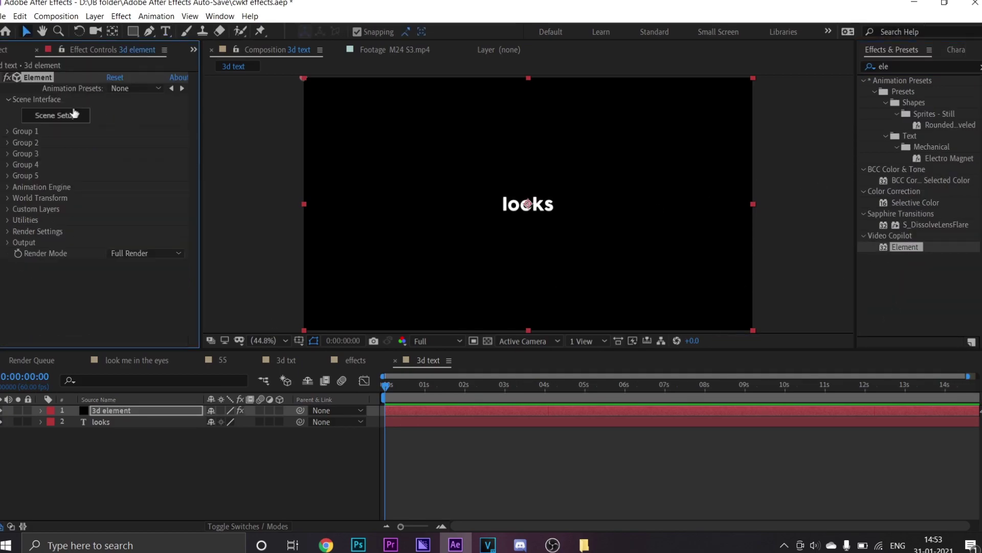
Step: Assign the "looks" text layer as Path Layer 1 in Element's custom text and masks
click(8, 209)
click(19, 219)
click(124, 186)
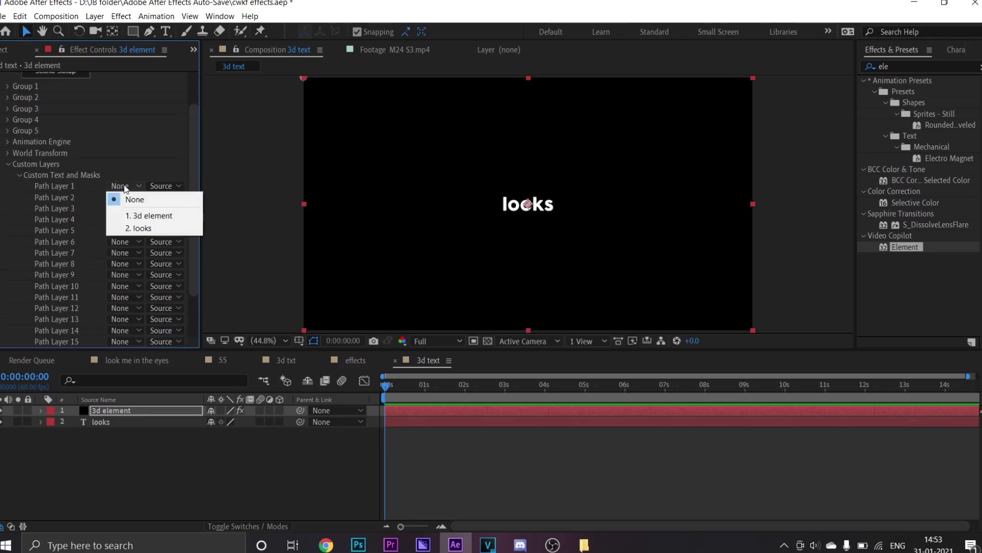
click(170, 227)
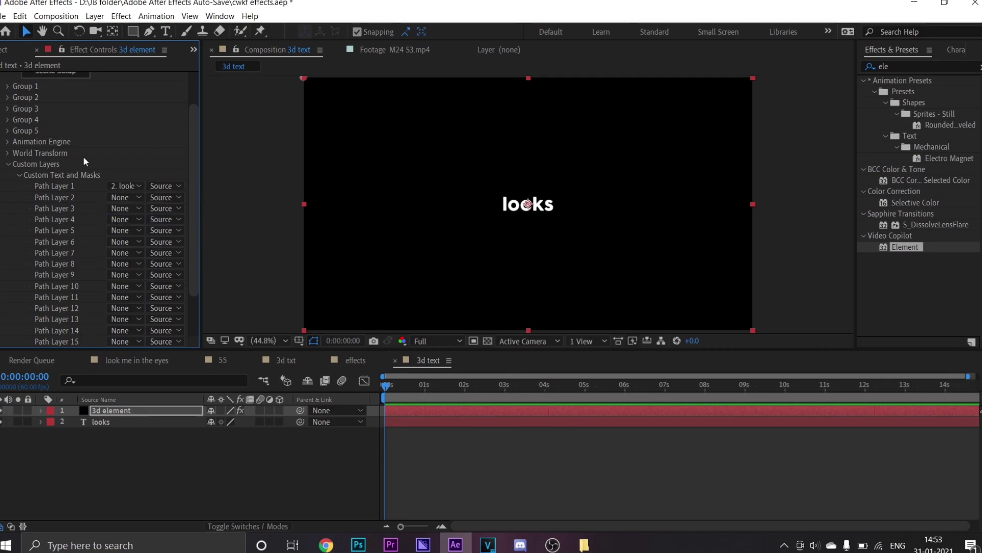
Step: Open Element's scene setup and extrude the custom text path into a 3D model
click(7, 164)
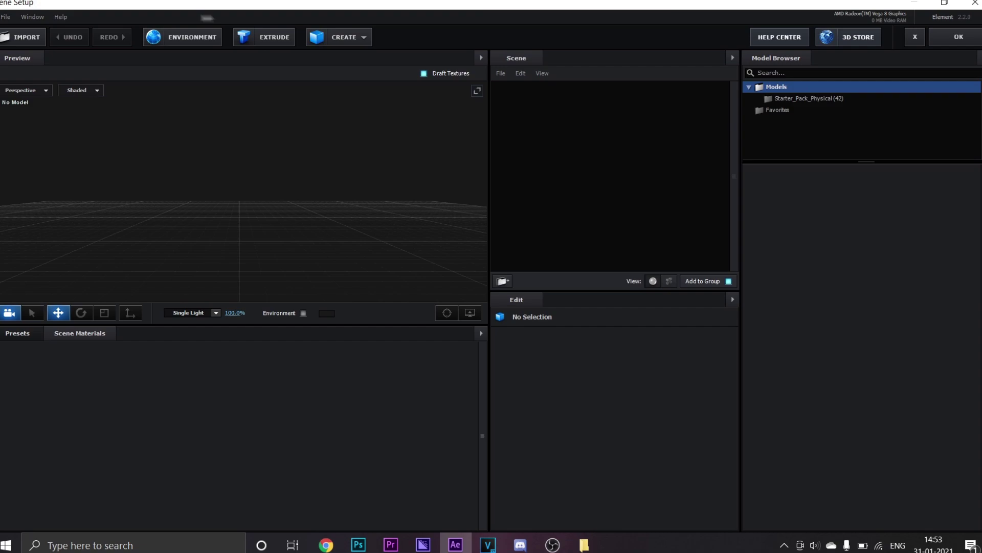
click(264, 37)
mouse_move(311, 215)
mouse_down()
mouse_move(401, 228)
mouse_move(338, 192)
mouse_move(301, 219)
mouse_move(327, 209)
mouse_up()
Step: Apply the Blue preset from the Physical bevels to the extruded text
click(26, 332)
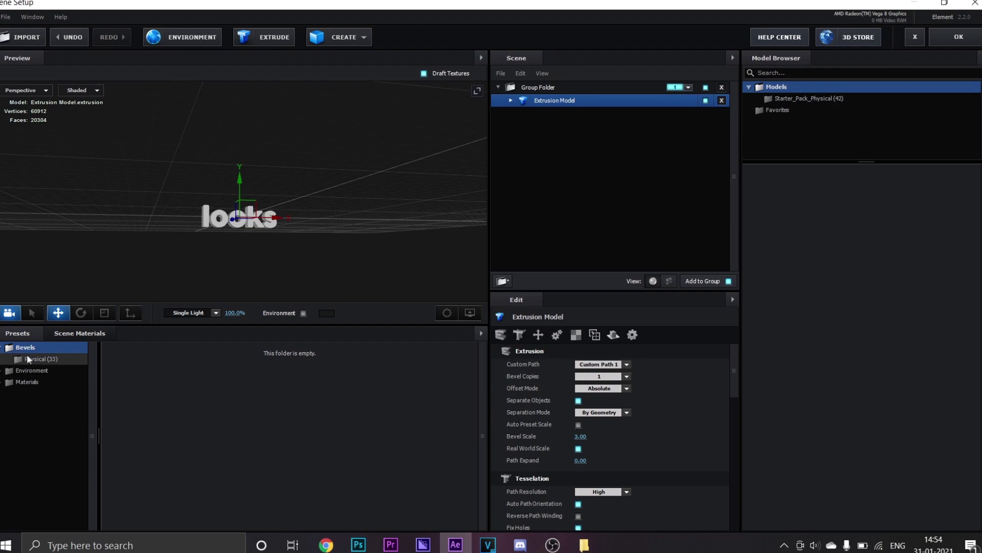
click(28, 357)
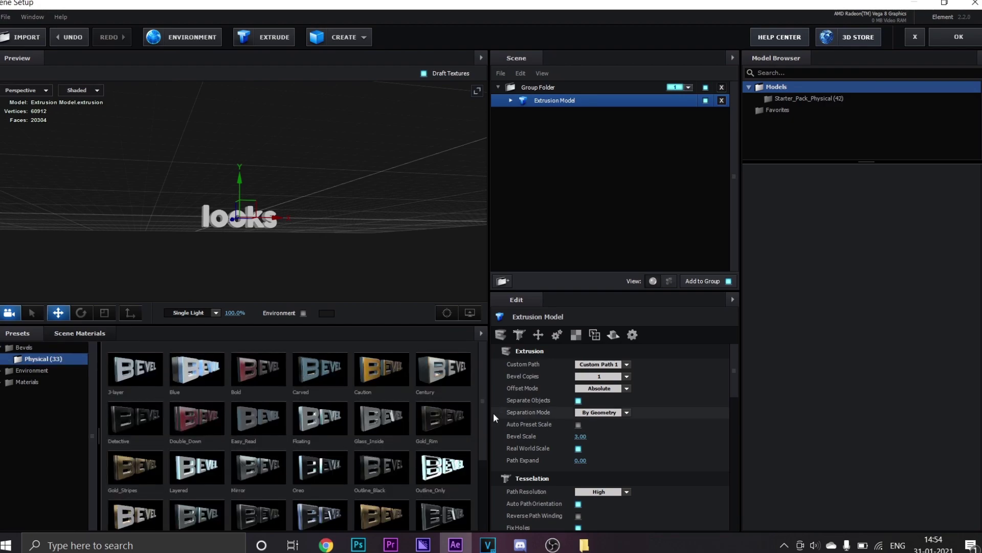
drag(484, 416, 486, 485)
scroll(487, 483, up, 5)
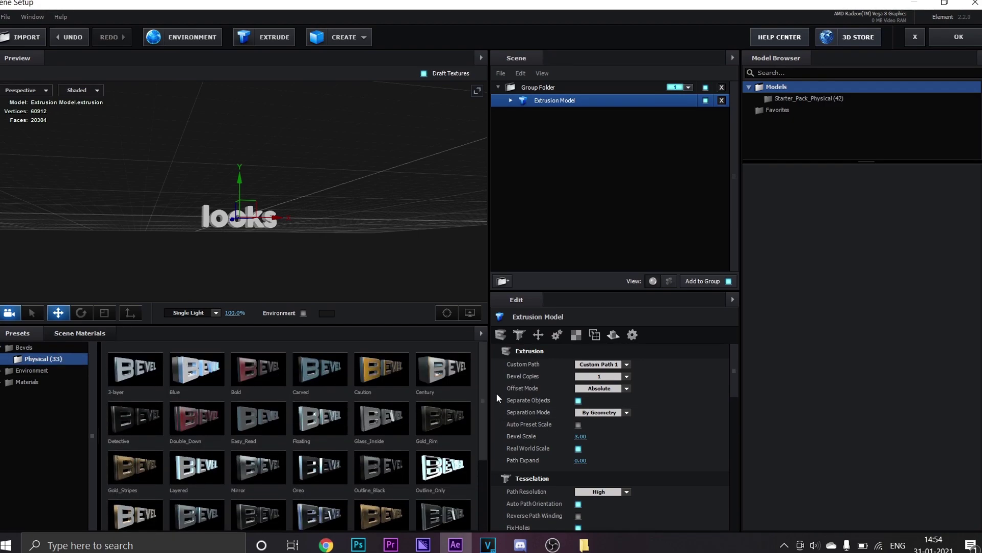
click(198, 367)
Step: Set the extrusion's Bevel Scale to 1.00 and accept the scene setup
drag(314, 193, 368, 197)
click(582, 436)
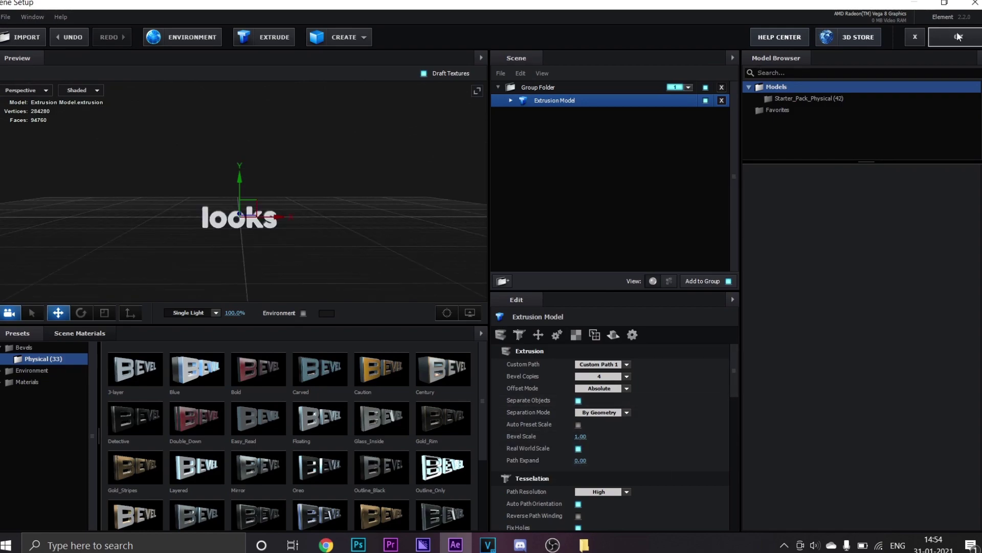
click(959, 37)
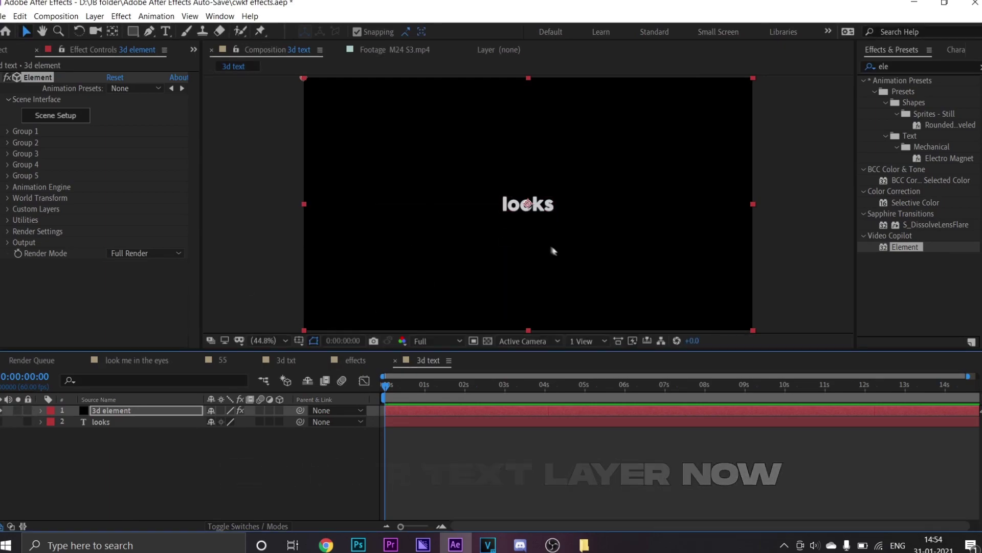
Step: Scale the text layer to 300%
key(s)
click(116, 435)
key(s)
click(224, 445)
text(300)
key(Return)
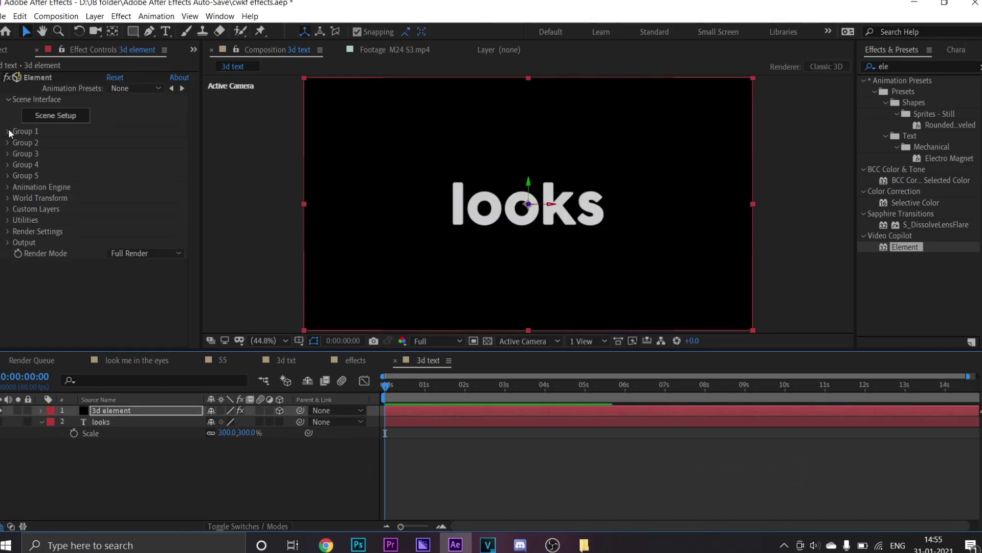
Step: Enable Multi-Object in the Particle Look settings of Element's Group 1
click(8, 131)
click(18, 164)
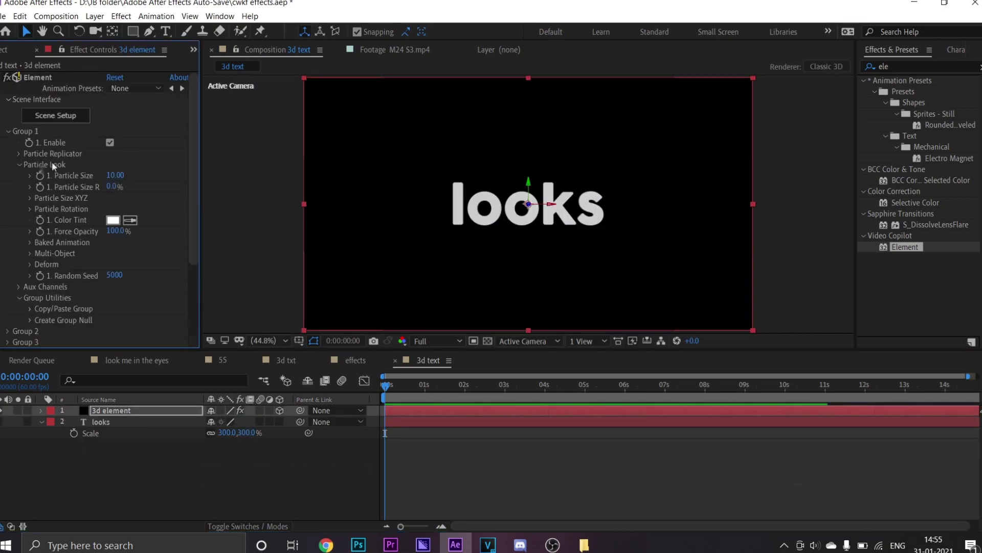
click(29, 253)
click(109, 264)
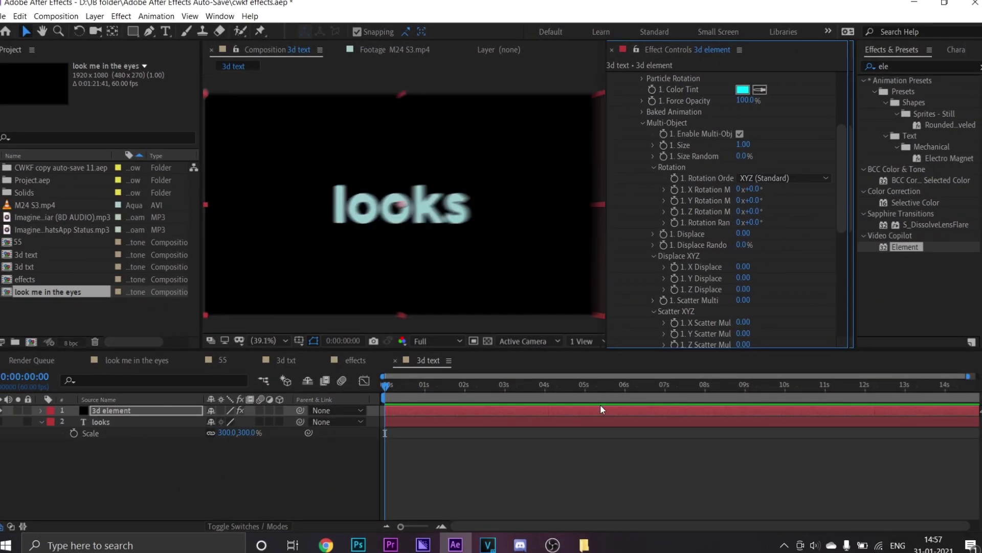
Step: Enable Element's Animation Engine and start keyframing its Animation property at the beginning of the timeline
scroll(760, 300, down, 10)
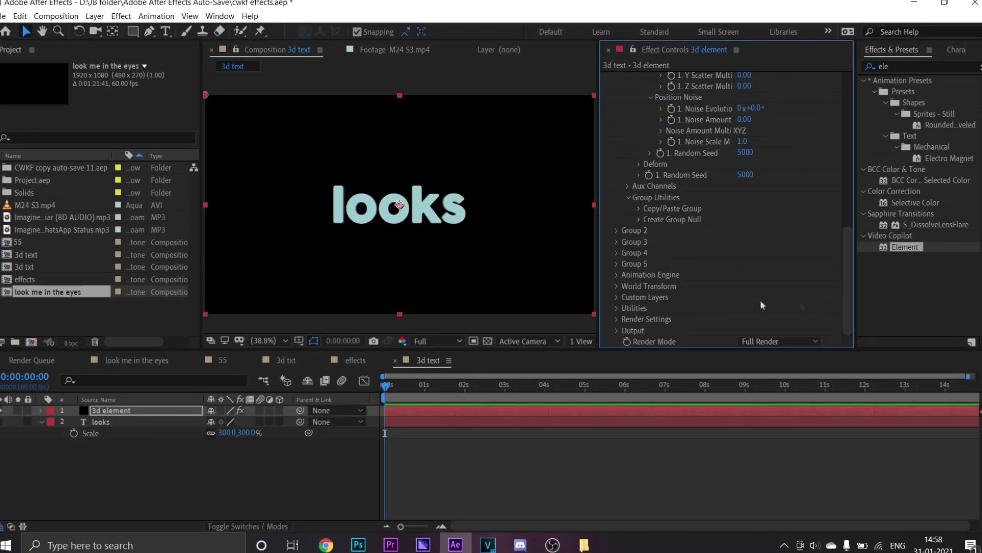
click(615, 275)
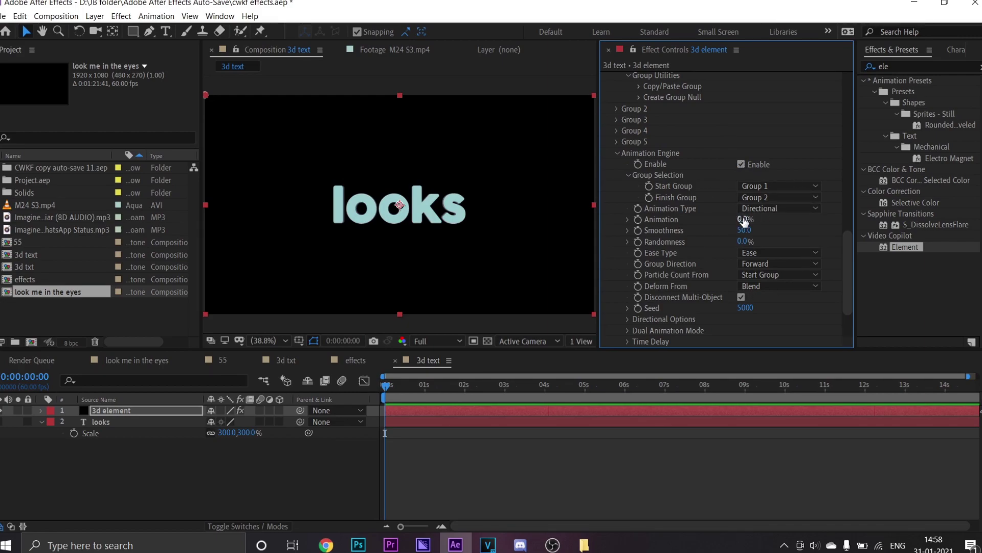
mouse_move(723, 220)
mouse_down()
mouse_move(782, 221)
mouse_move(733, 234)
mouse_up()
click(127, 409)
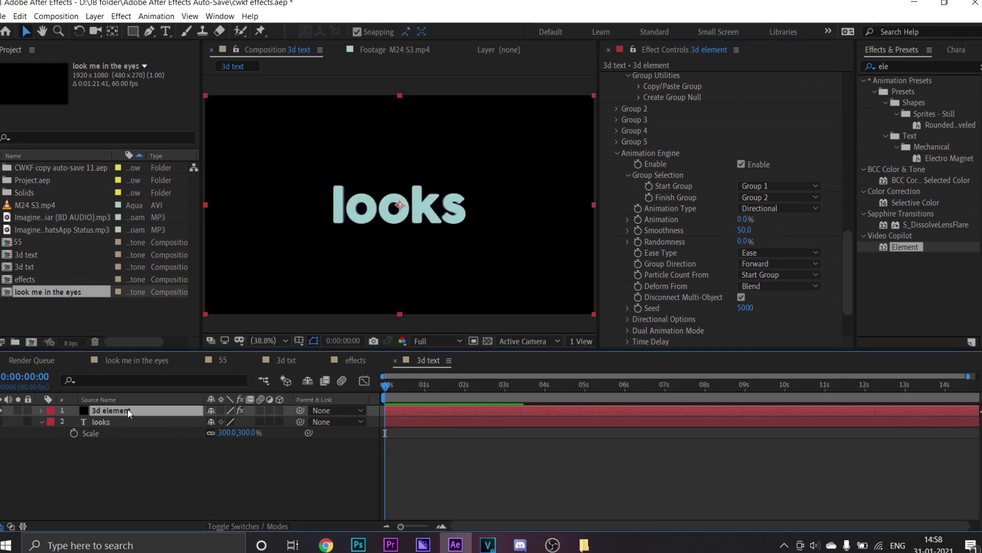
click(638, 219)
Step: Set the Animation Engine's animation type to Radial
scroll(778, 195, down, 1)
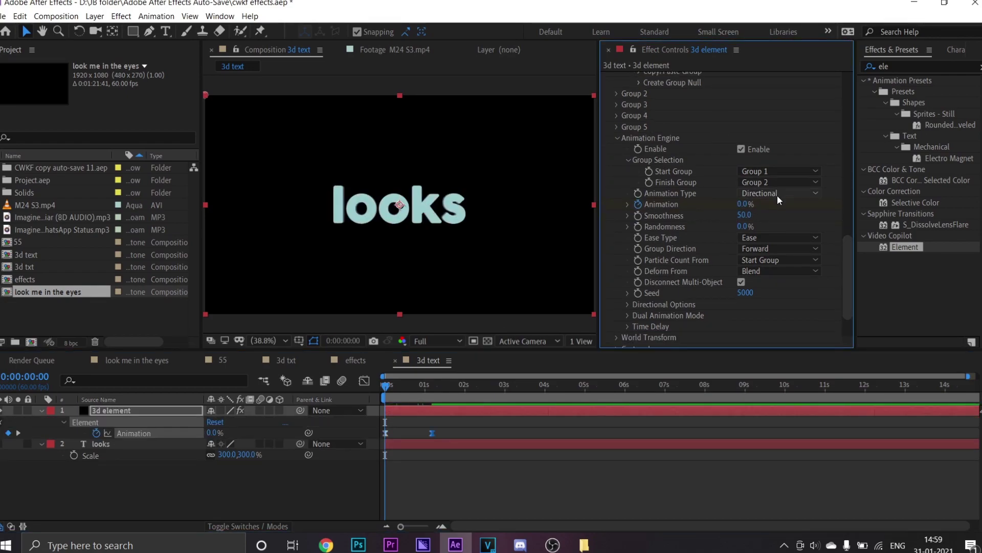
click(777, 193)
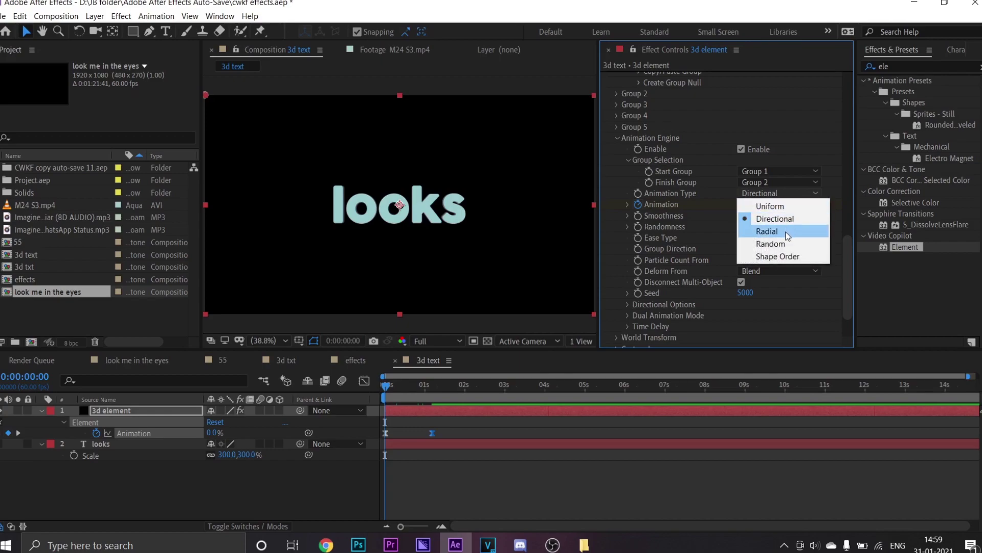
click(768, 231)
Step: Set the second Animation keyframe, at 0:00:01:10, to 100%
key(k)
click(742, 204)
text(100)
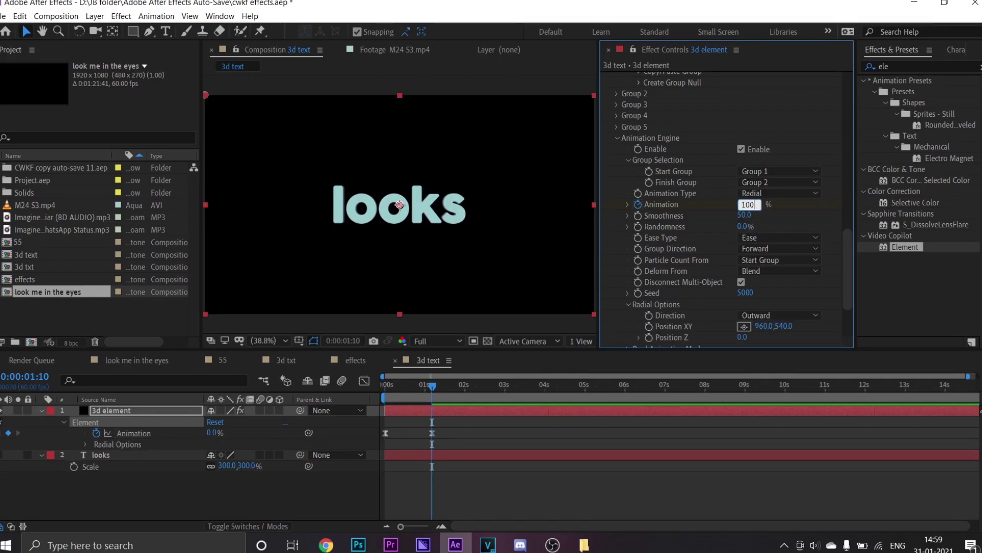
key(Return)
drag(407, 390, 338, 367)
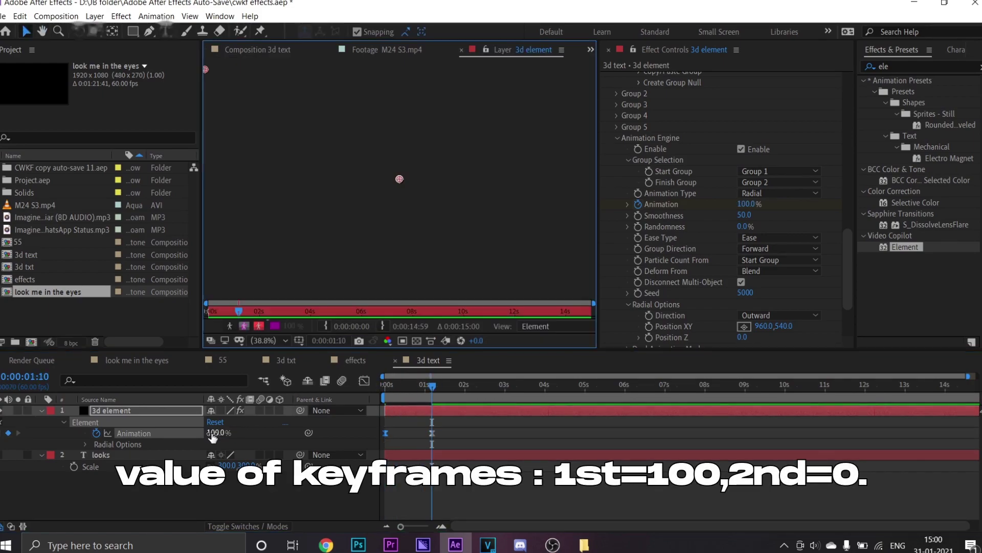
Step: Set the Animation keyframe at 0:00:01:10 to 0%
click(214, 433)
text(0)
key(Return)
Step: Scrub back to the start and play the text animation to check its motion
drag(431, 387, 351, 393)
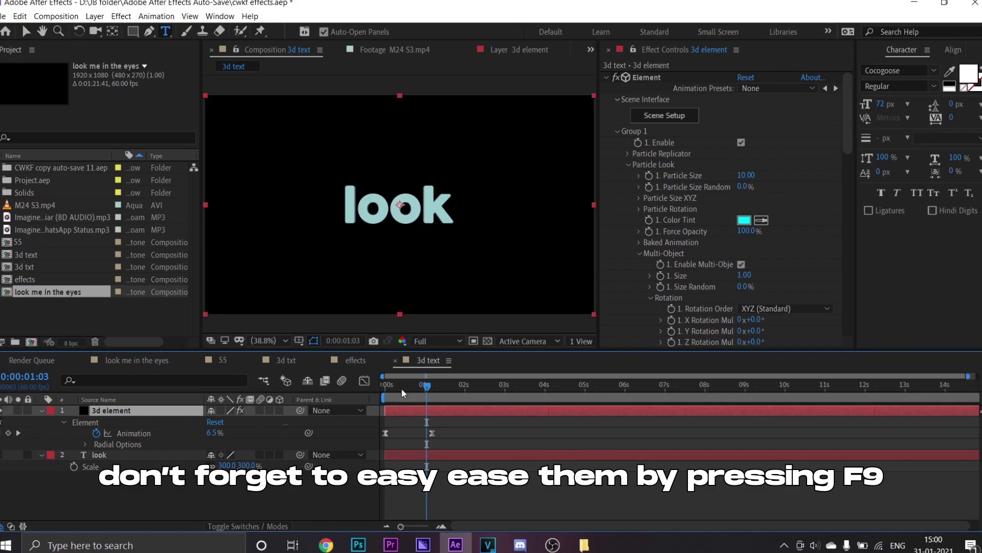
drag(402, 388, 364, 382)
key(space)
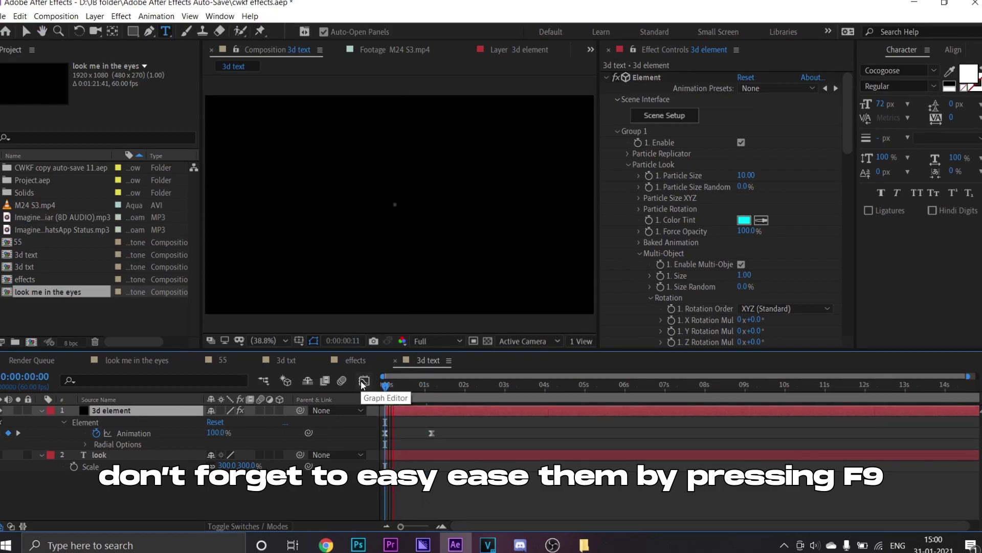
key(space)
Step: Lower the composition preview resolution to Third and collapse the 3d element layer's properties
click(432, 343)
click(439, 393)
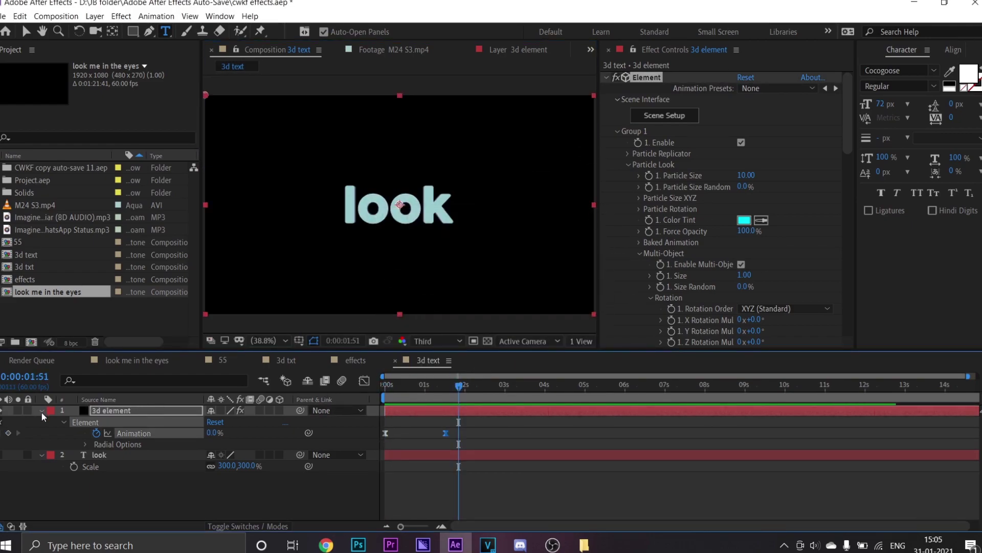
click(41, 412)
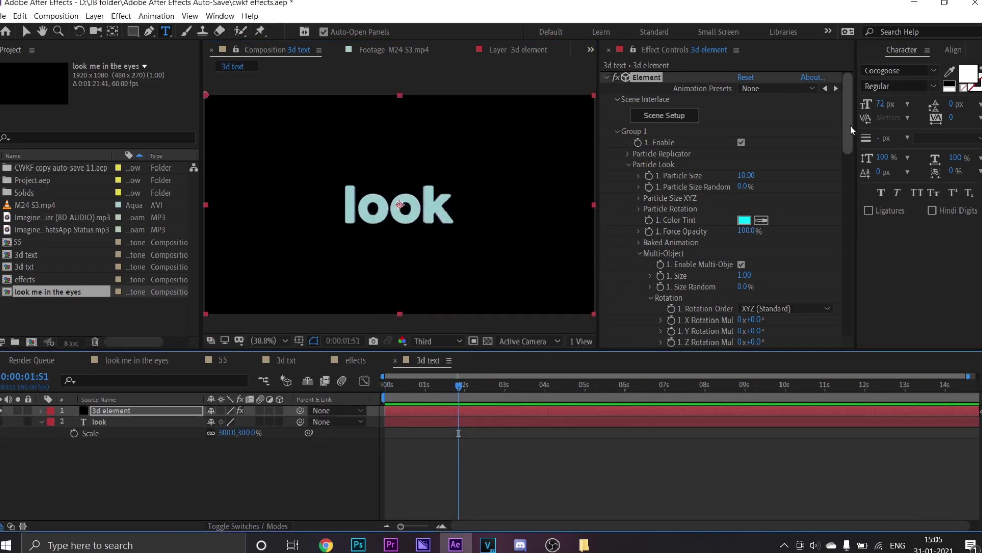
Step: Start keyframing the Multi-Object Rotation Random of the 3d element layer at 0:00:00:00 with a value of 30°
drag(846, 138, 847, 184)
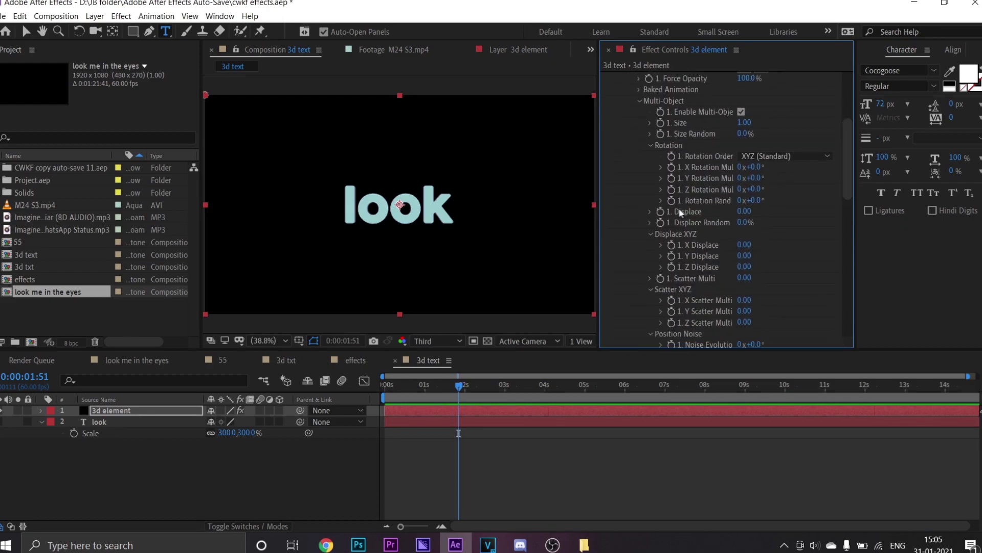
click(753, 200)
key(Return)
click(671, 200)
drag(458, 433, 384, 444)
key(space)
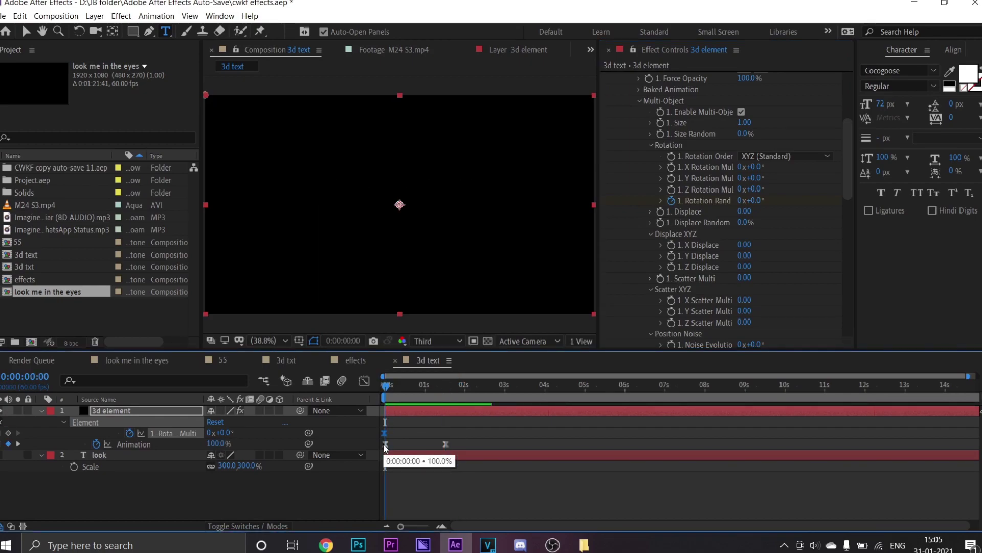
click(752, 200)
text(30)
key(Return)
Step: Add Rotation Random keyframes of -30° at 0:00:01:07 and 45° at 0:00:02:10
click(429, 385)
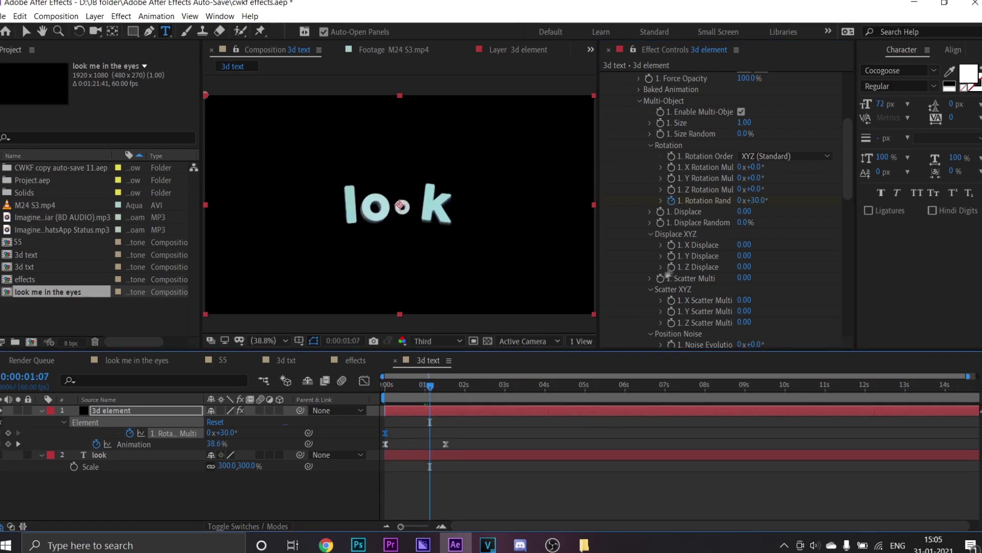
click(756, 199)
text(-30)
key(Return)
click(470, 387)
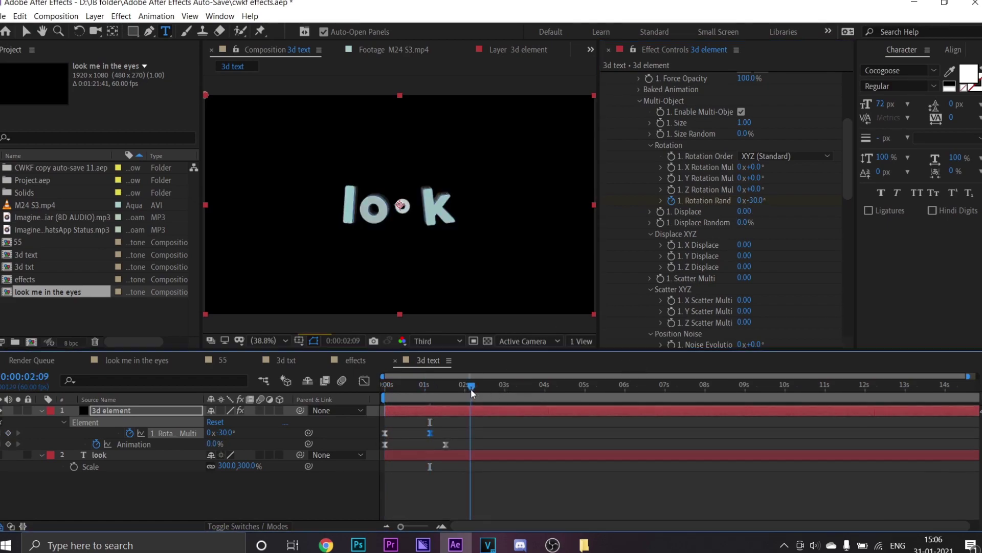
click(751, 200)
text(45)
key(Return)
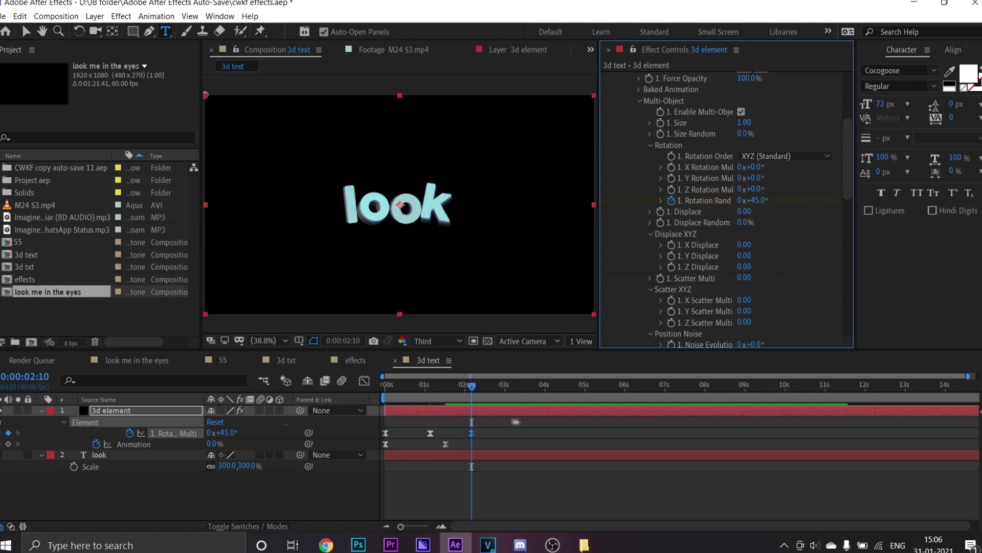
Step: Add a Rotation Random keyframe of 30° at about 3.7 seconds and preview the animation from the start
click(532, 386)
click(752, 200)
text(25)
key(Return)
click(752, 200)
text(30)
key(Return)
key(Home)
key(space)
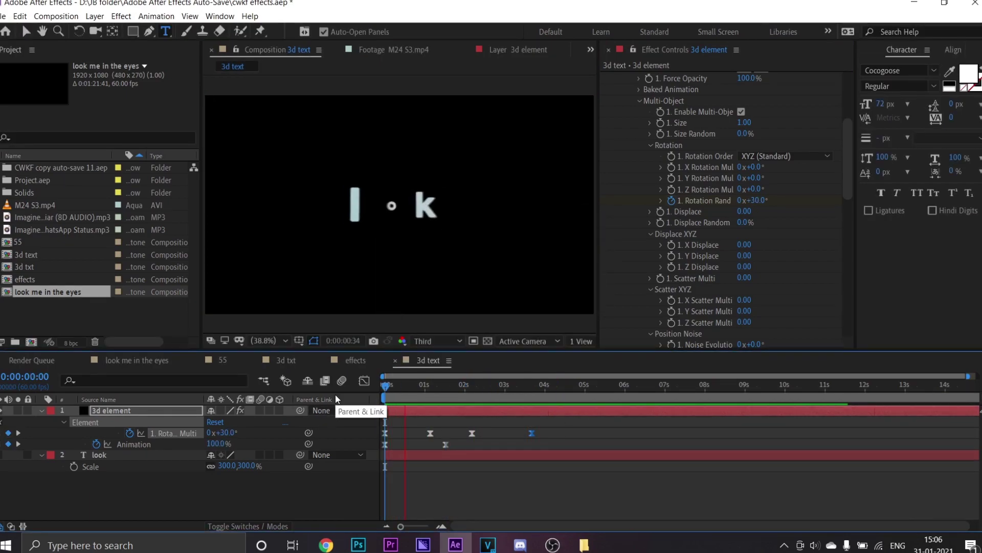
Step: Set Rotation Random to -40° at about 4 seconds and replay the text animation from the start
drag(470, 433, 545, 435)
click(758, 200)
text(-40)
key(Return)
drag(545, 386, 338, 403)
key(space)
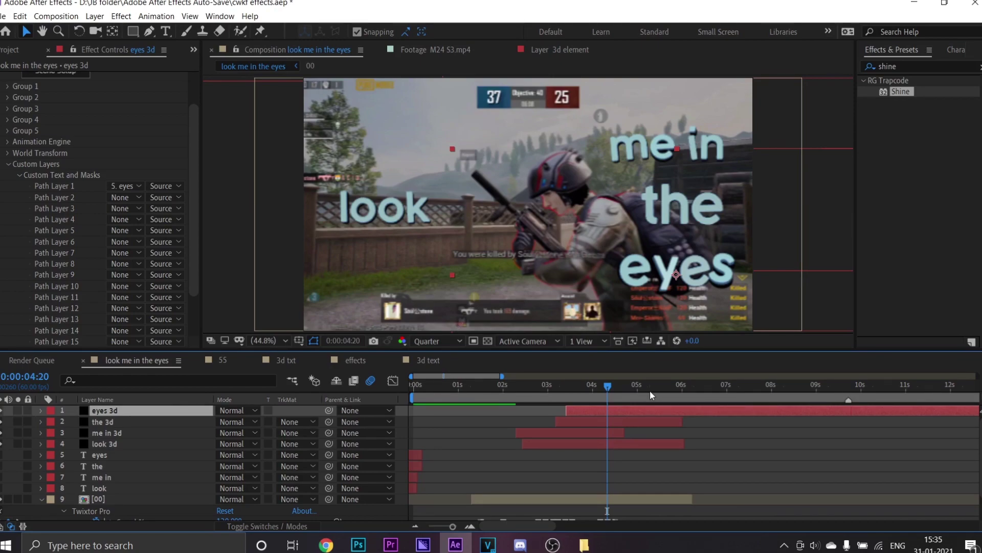
Step: In the look me in the eyes composition, move the eyes, the, me in and look text layers below the audio layer
scroll(55, 416, down, 3)
drag(69, 424, 115, 459)
drag(115, 426, 118, 522)
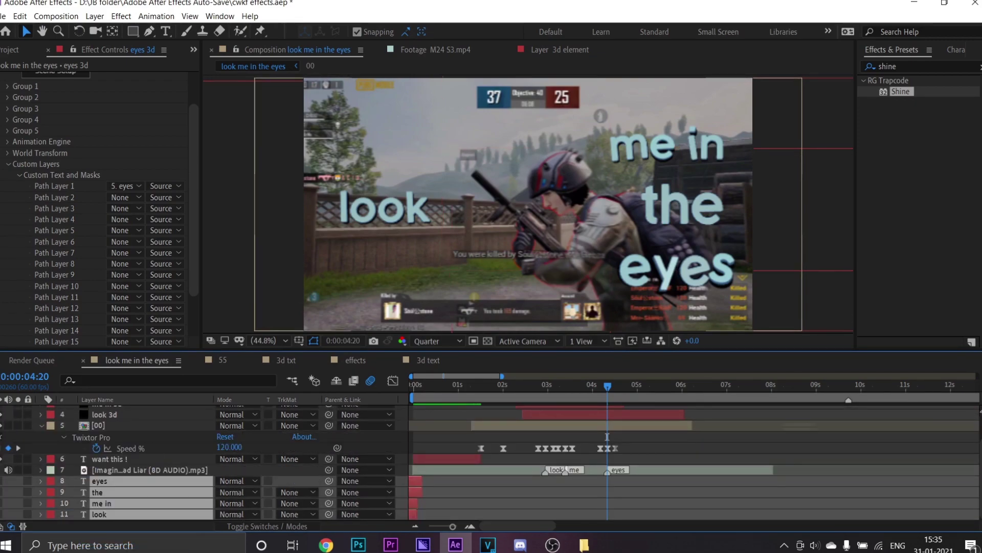
scroll(533, 456, up, 3)
Step: At the look marker, 0:00:02:57, set the Position of the look 3d layer to 1299, 797
click(532, 457)
click(469, 526)
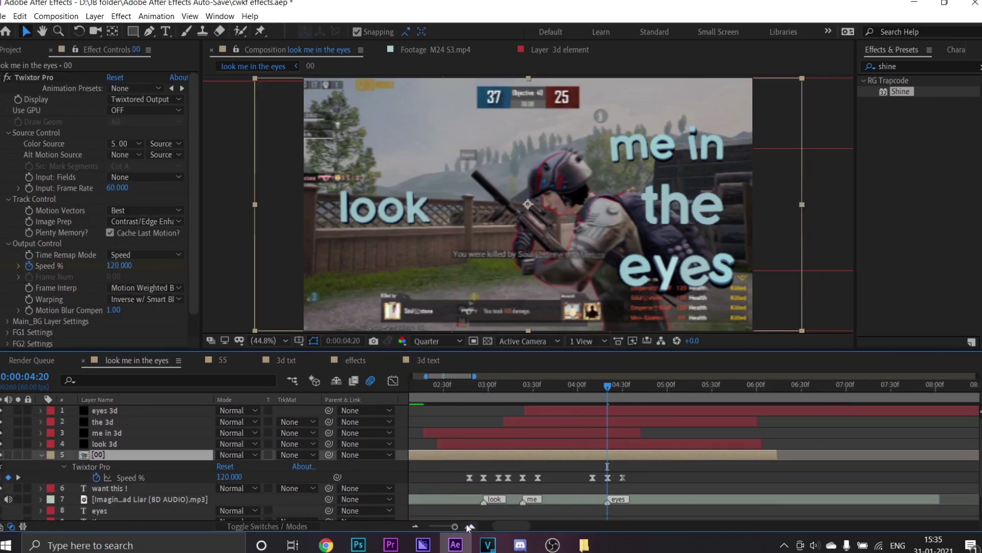
click(486, 386)
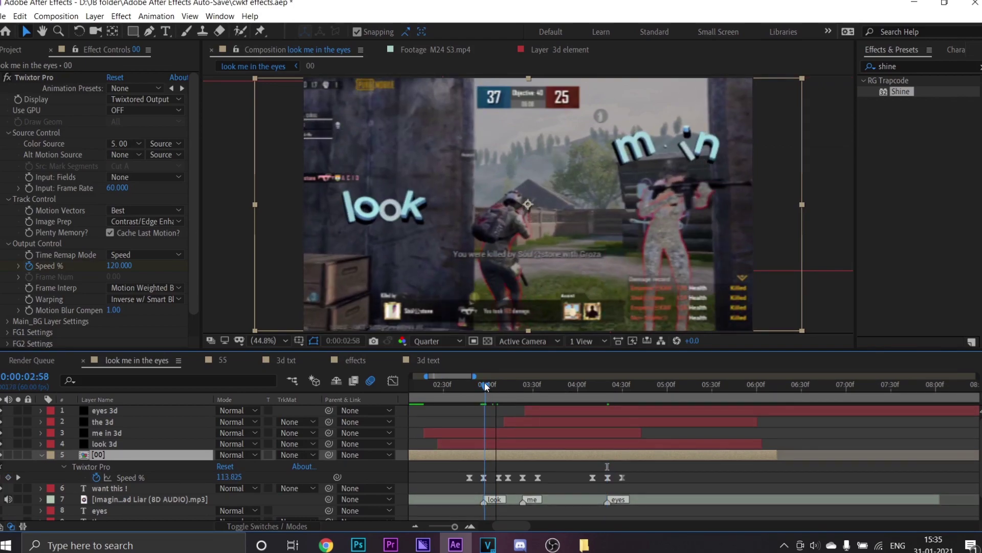
drag(484, 383, 483, 382)
click(501, 444)
key(p)
drag(223, 454, 469, 460)
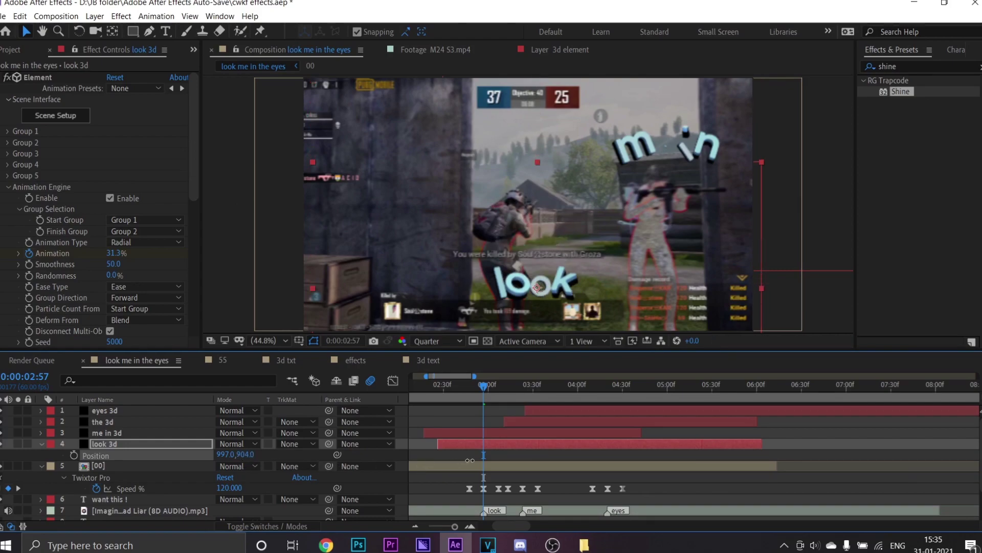
drag(246, 454, 442, 425)
drag(289, 462, 238, 460)
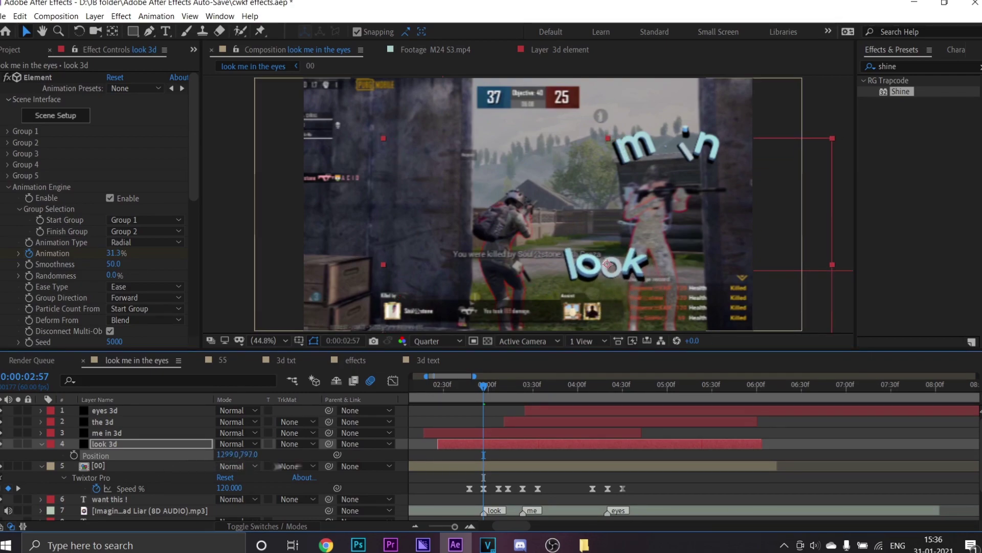
Step: At the me marker, 0:00:03:23, set the Position of the me in 3d layer to 458, 594
click(523, 390)
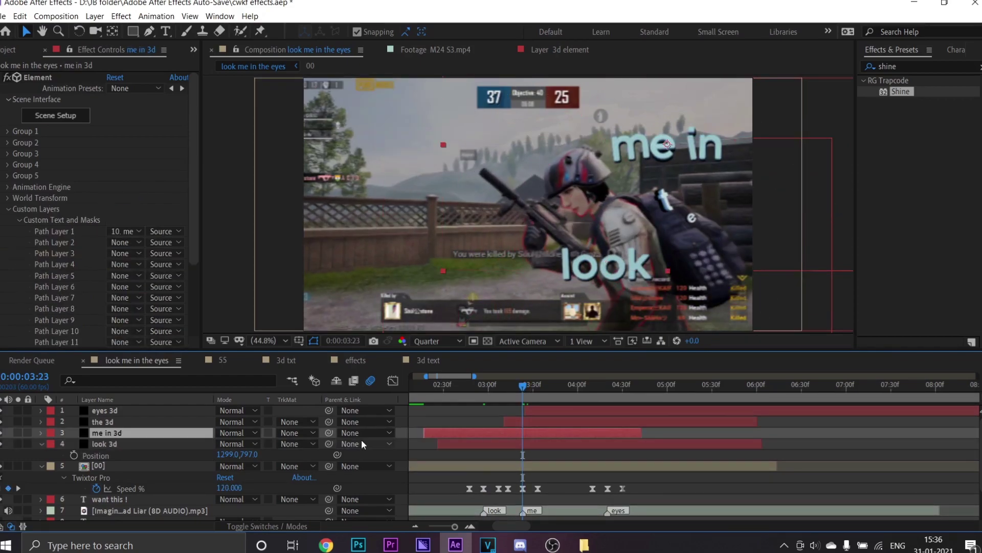
key(p)
drag(227, 443, 4, 443)
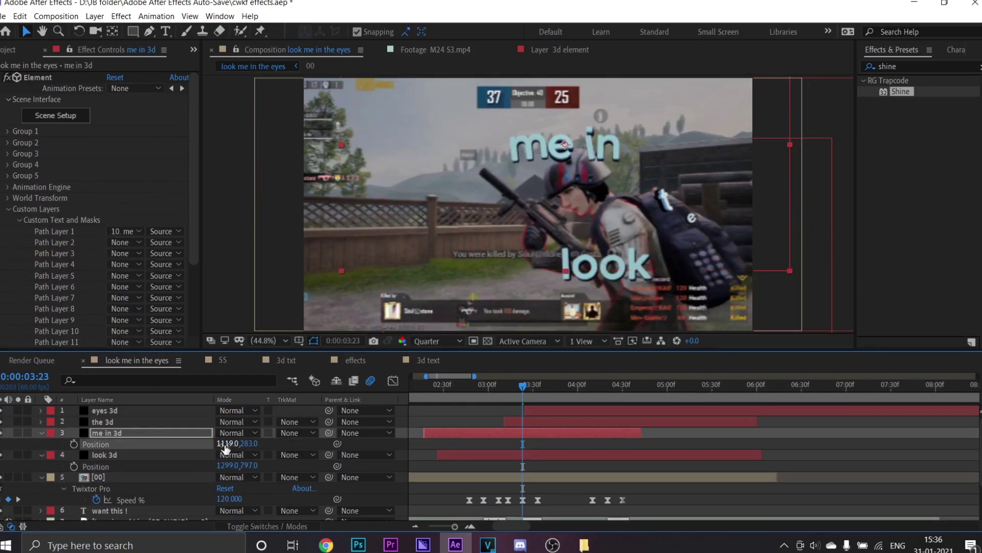
drag(98, 453, 183, 463)
mouse_move(240, 443)
mouse_down()
mouse_move(266, 443)
mouse_move(237, 444)
mouse_up()
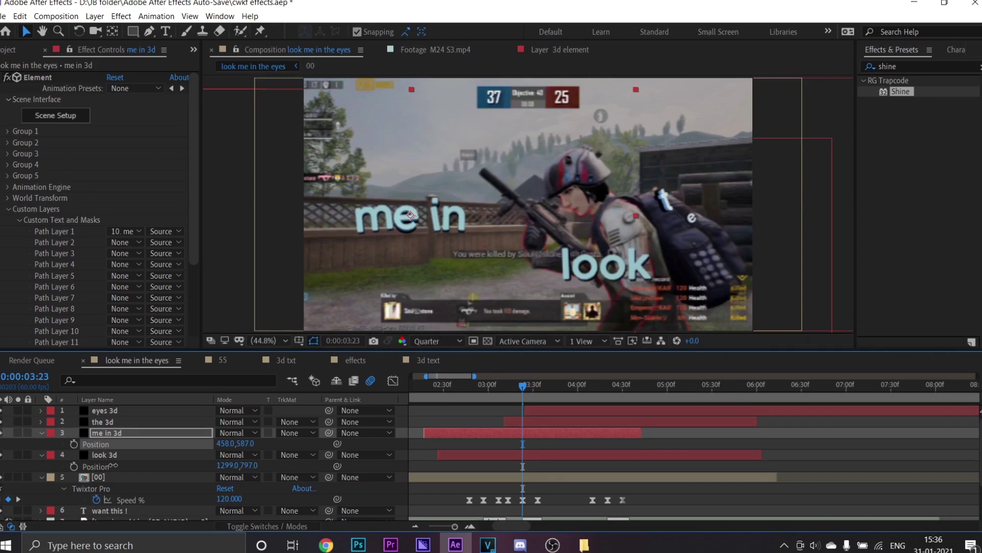
Step: Check the frames around 0:00:03:54 and set the Position of the the 3d layer to 1643, 681
drag(522, 384, 569, 390)
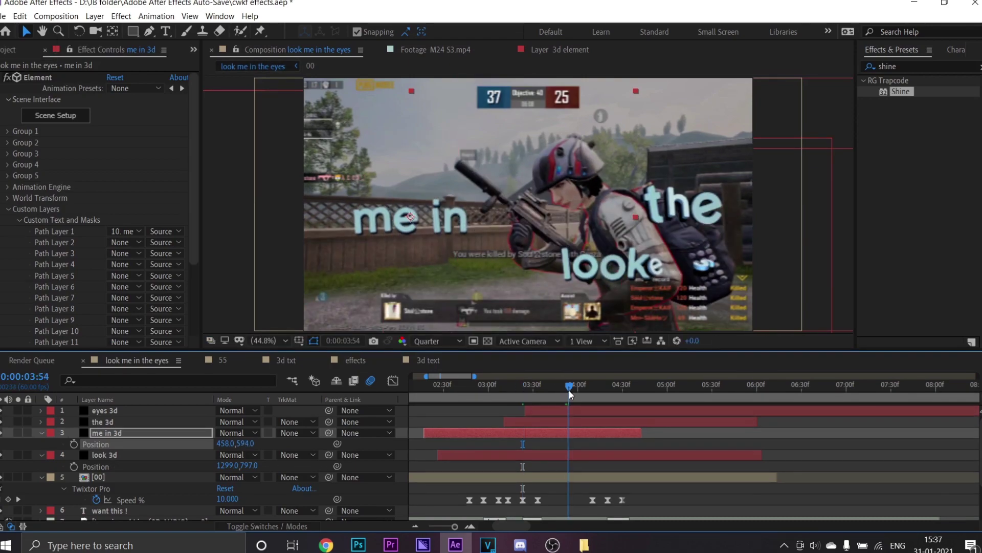
click(530, 418)
key(o)
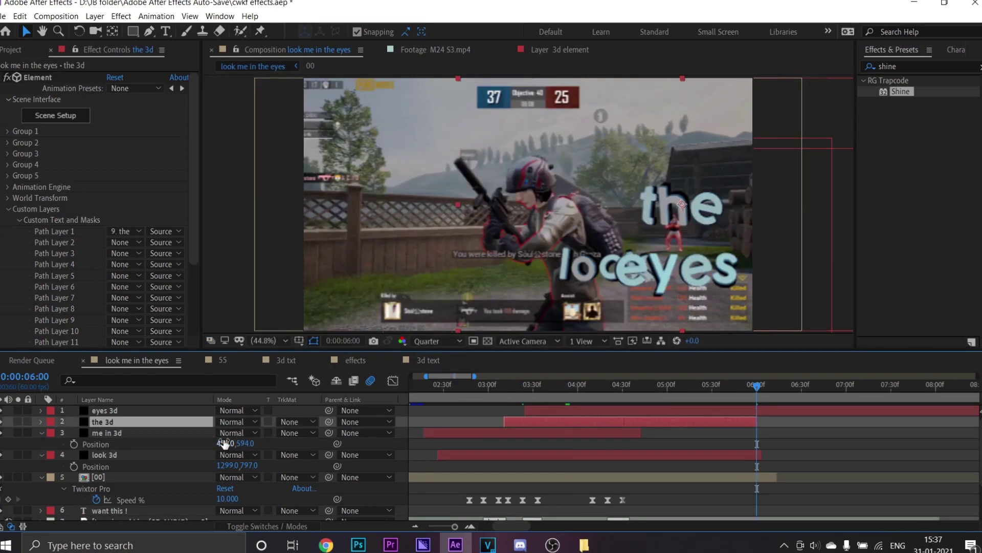
click(560, 388)
key(p)
drag(245, 432, 323, 432)
Step: Trim the look 3d layer to end at about 3.4 seconds and the me in 3d layer at about 3.6 seconds
drag(760, 466, 518, 492)
drag(640, 443, 536, 476)
click(609, 422)
Step: At the eyes marker, 0:00:04:20, scale down the eyes 3d layer and set its Position to 1300, 572
click(614, 389)
click(561, 412)
key(o)
key(ctrl+z)
key(ctrl+shift+z)
drag(570, 527, 499, 527)
key(s)
click(589, 384)
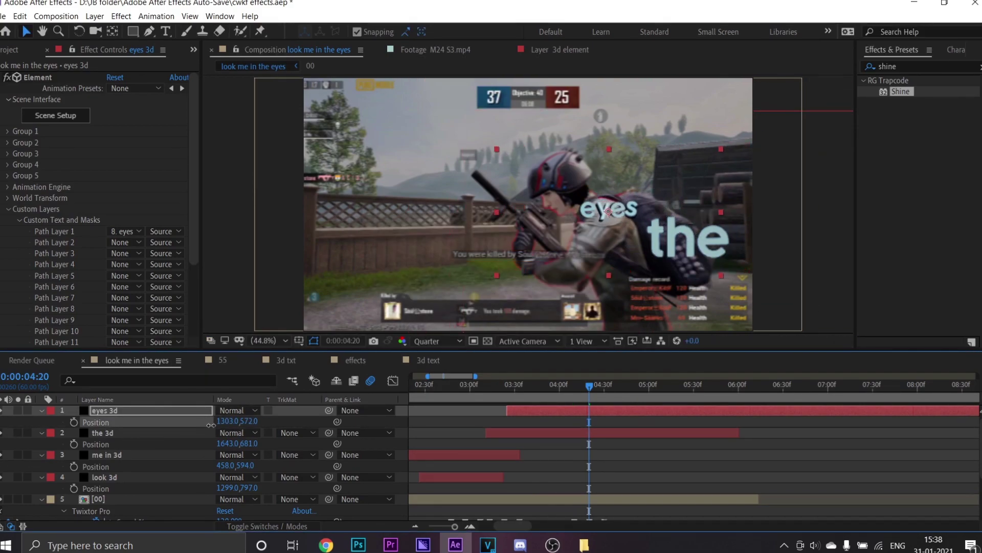
Step: Trim the the 3d layer to end at about 4.1 seconds and cut off the eyes 3d layer after about 5 seconds
drag(737, 432, 571, 433)
click(653, 388)
click(653, 410)
key(ctrl+shift+d)
key(Delete)
Step: Preview the look me in the eyes composition from the start to check the text placement and timing
key(minus)
key(Home)
key(space)
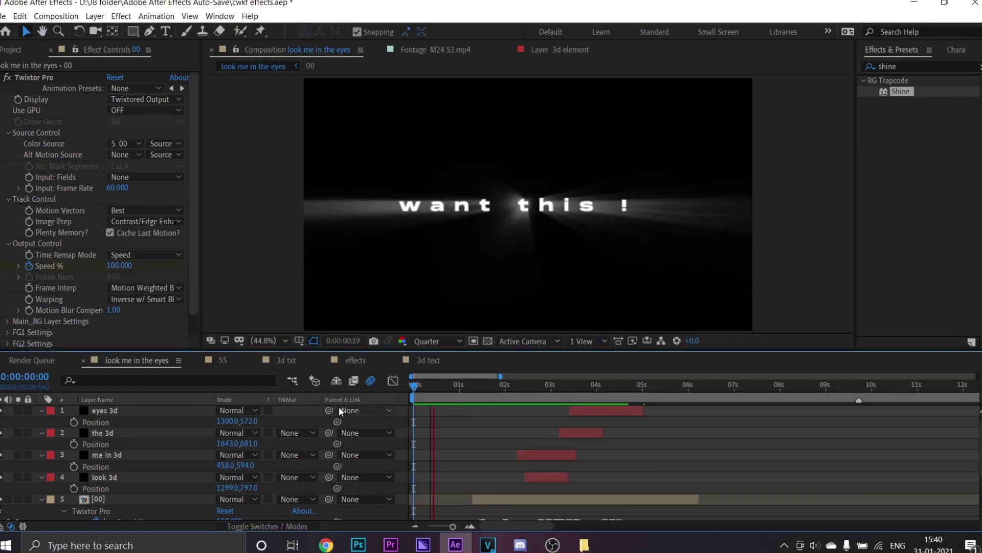
key(space)
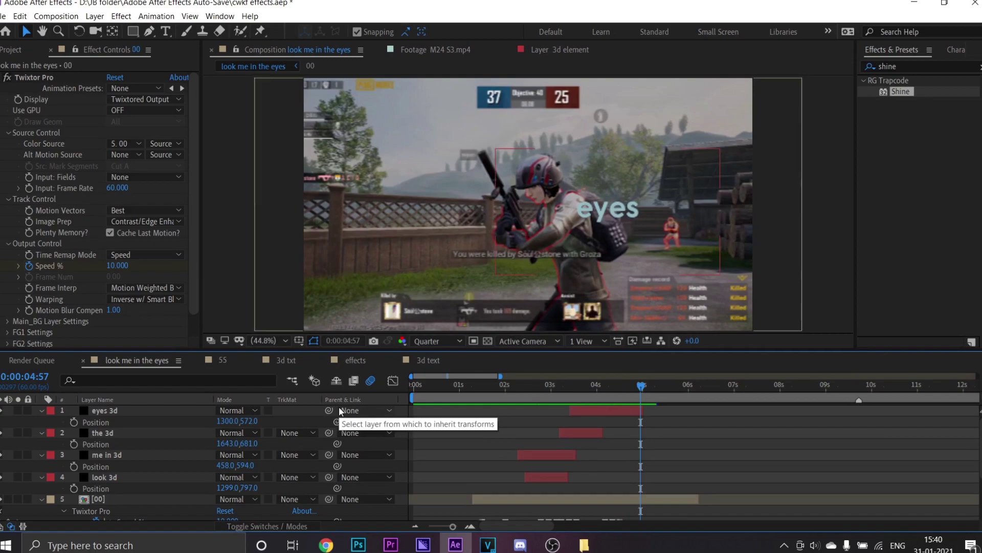